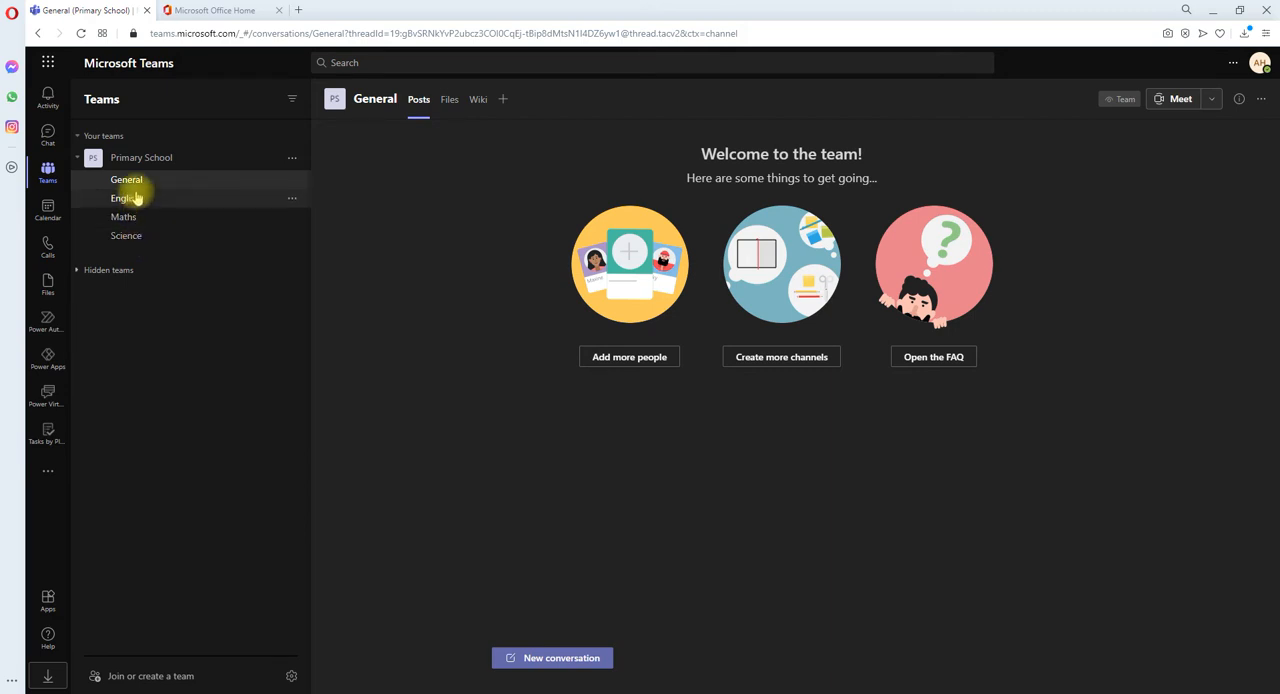
# Step: Add a Tasks by Planner and To Do tab to the English channel with a new plan named "English Plan for 2021"
pyautogui.click(138, 203)
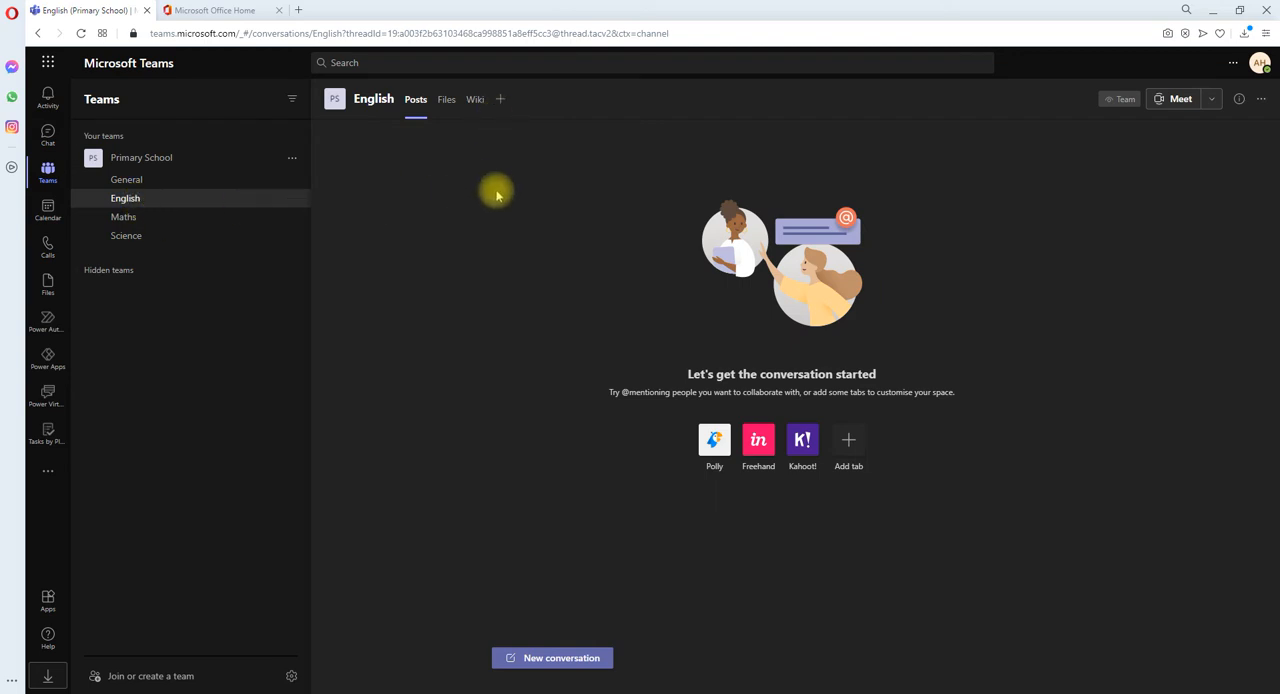
pyautogui.click(504, 107)
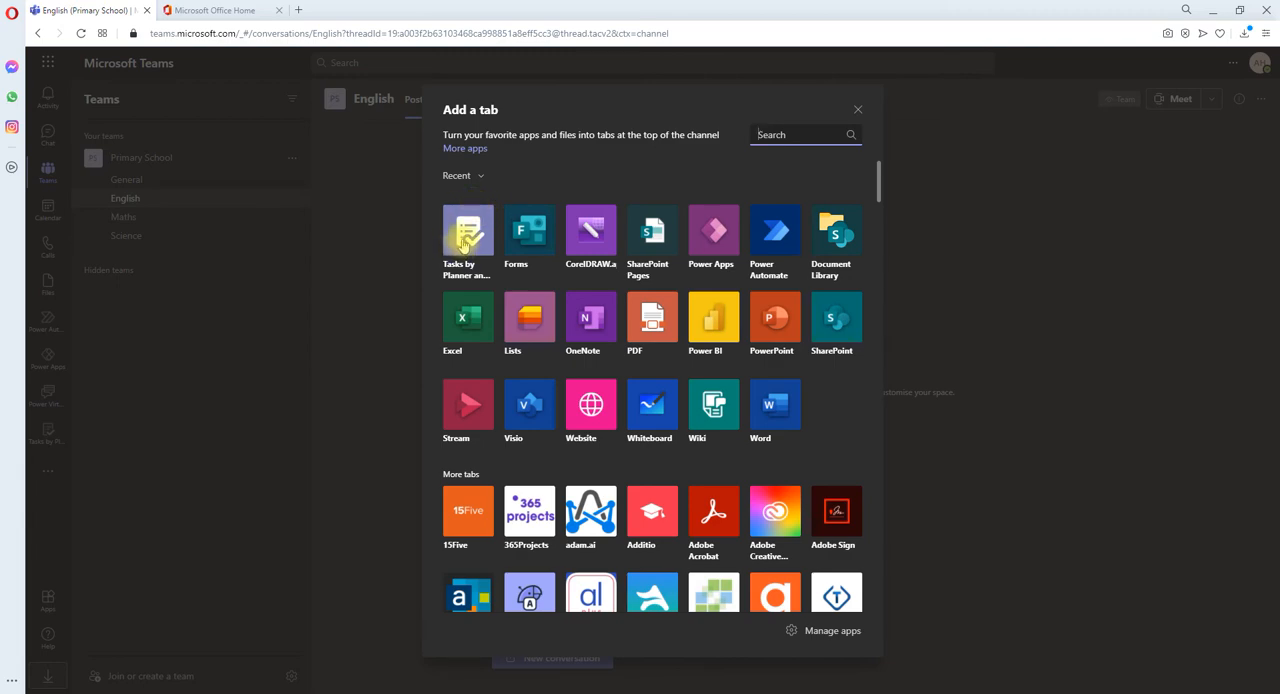
pyautogui.click(462, 240)
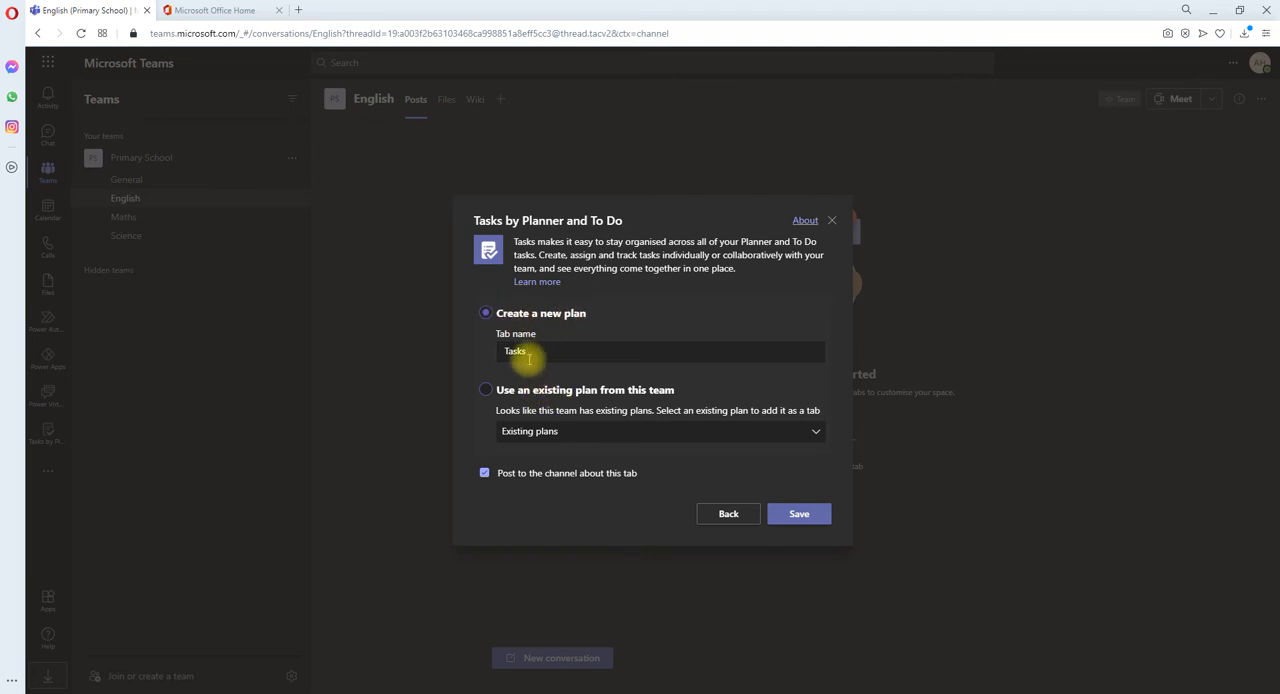
pyautogui.moveTo(569, 352); pyautogui.dragTo(420, 350)
pyautogui.write('English Plan for 2021')
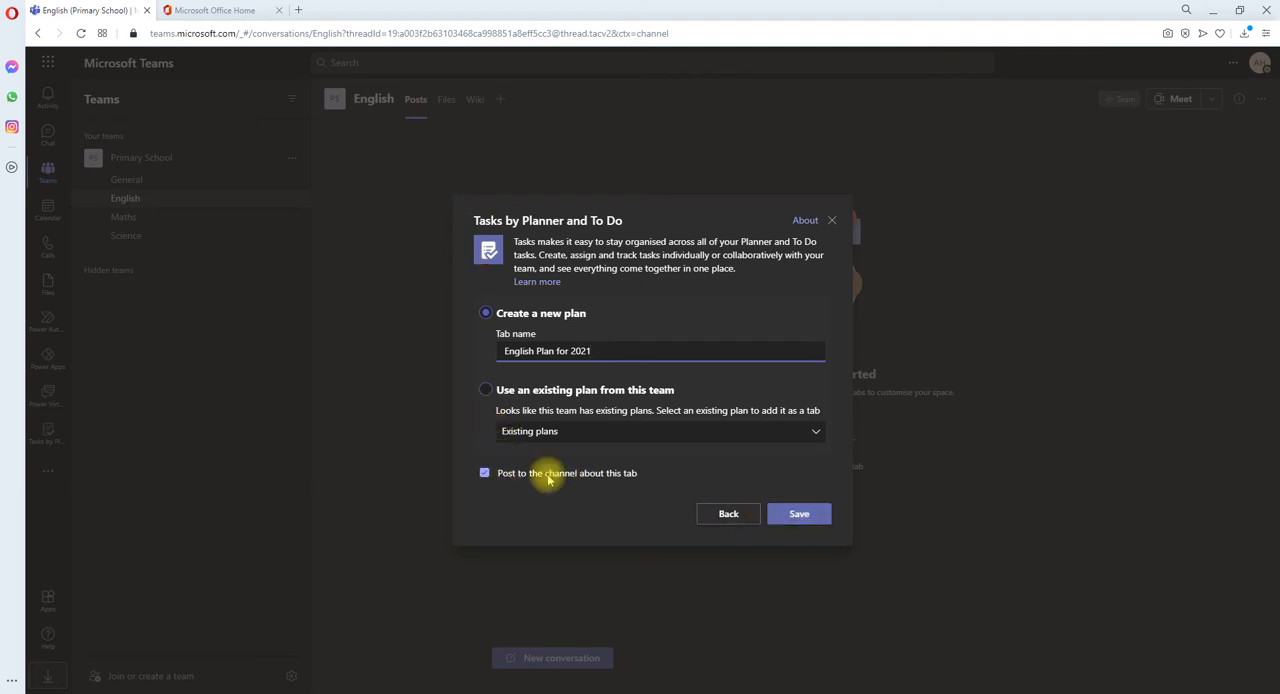
pyautogui.click(810, 517)
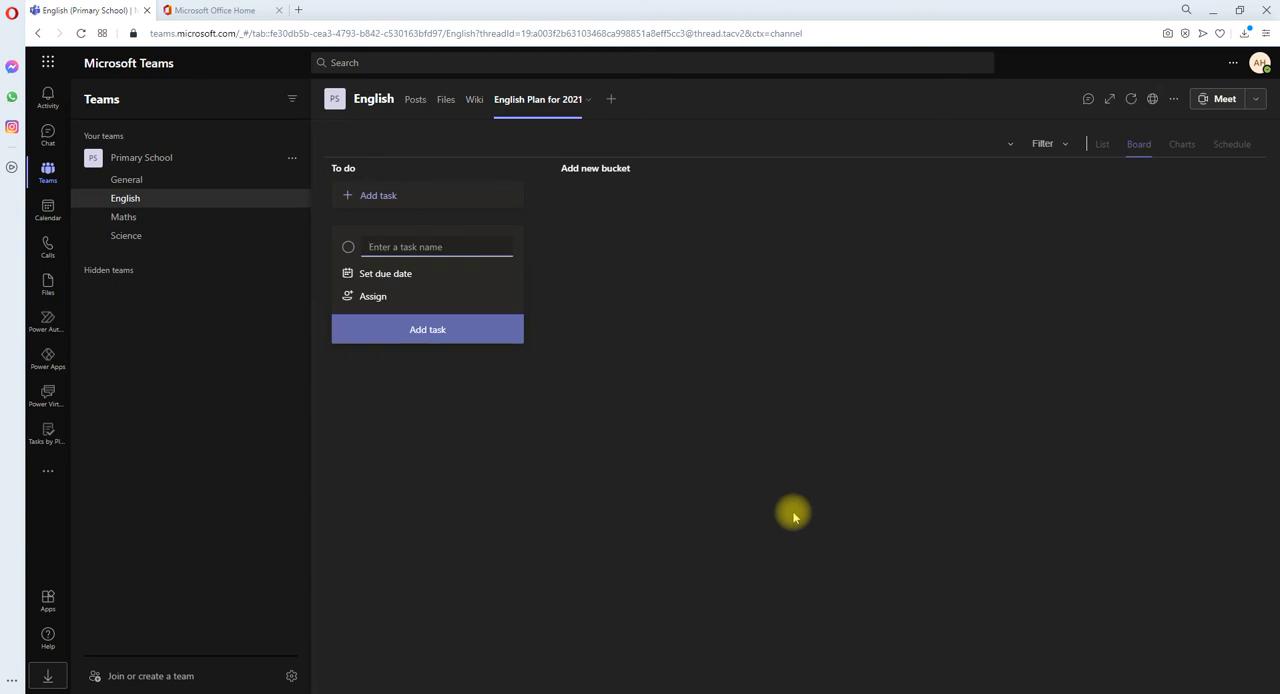
# Step: Rename the plan's To do bucket as Phonics and add two more buckets named Reading and Writing
pyautogui.click(349, 180)
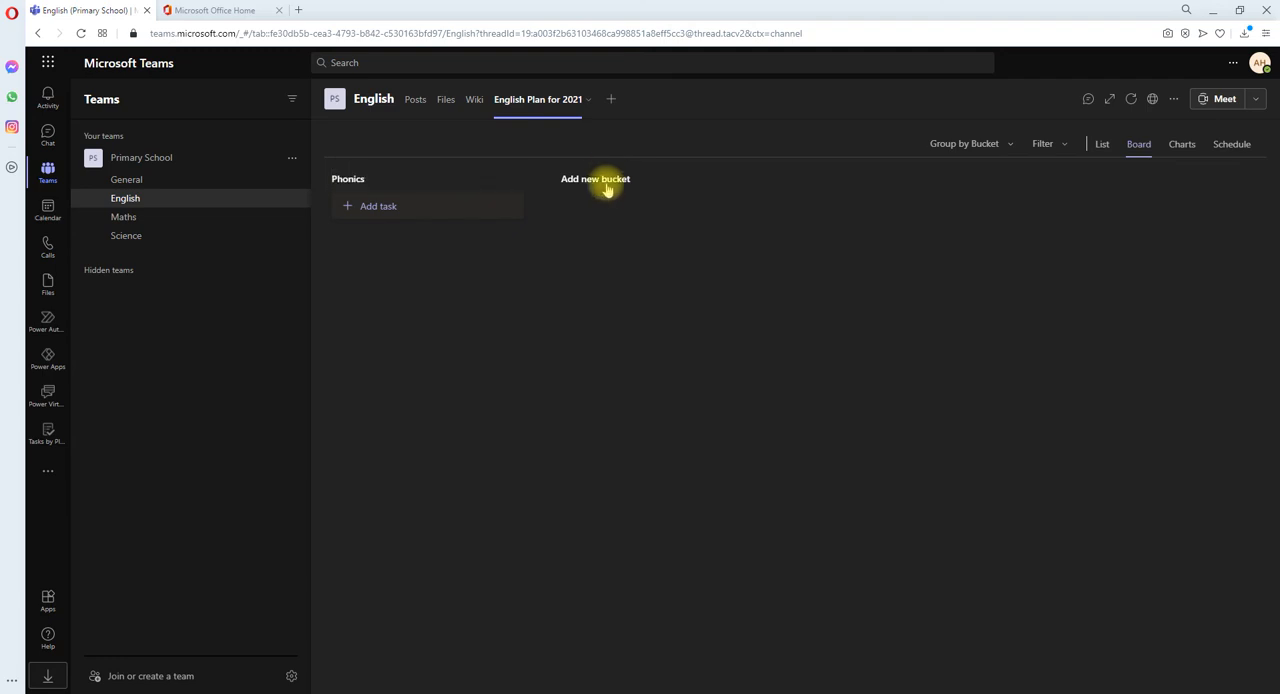
pyautogui.click(606, 184)
pyautogui.write('Reading')
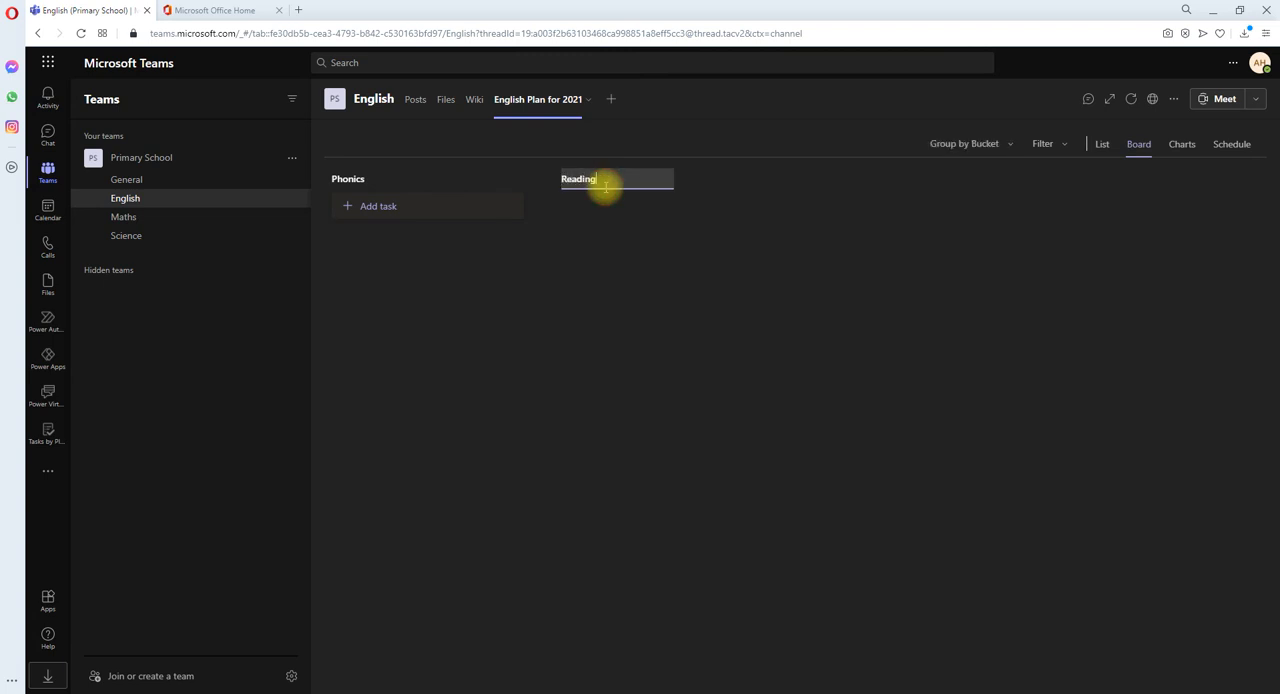
pyautogui.press('Return')
pyautogui.click(824, 180)
pyautogui.write('W')
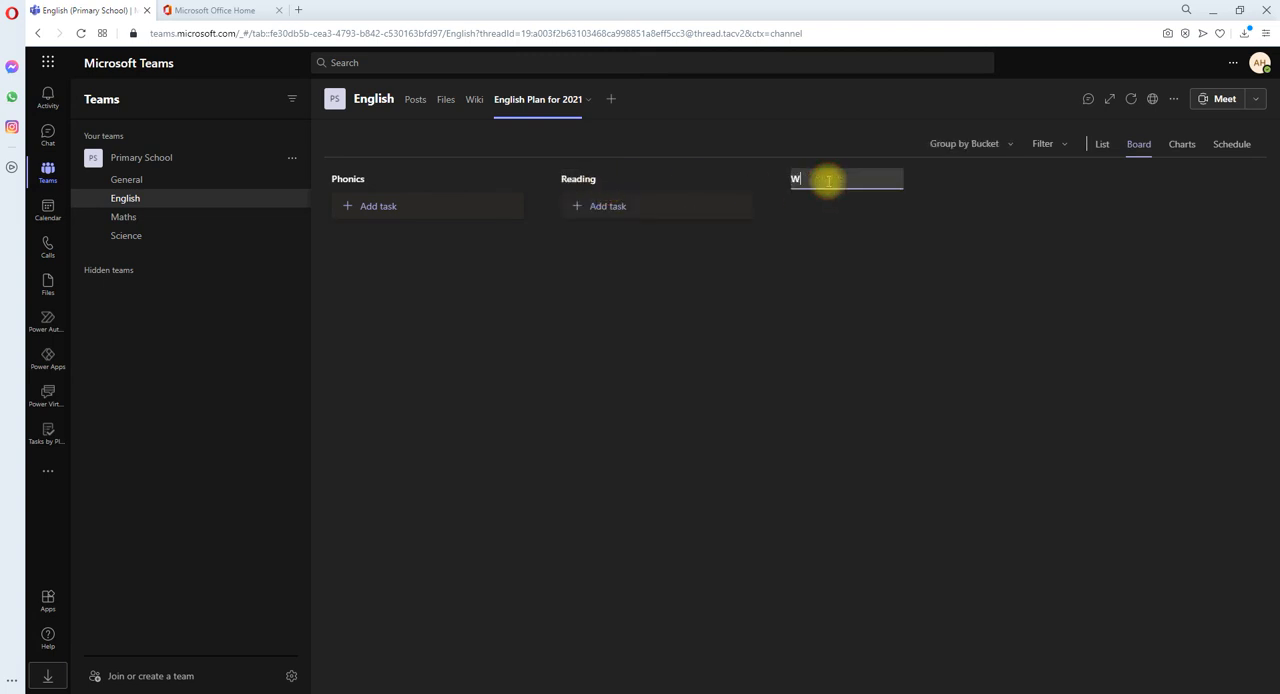
pyautogui.write('riting')
pyautogui.press('Return')
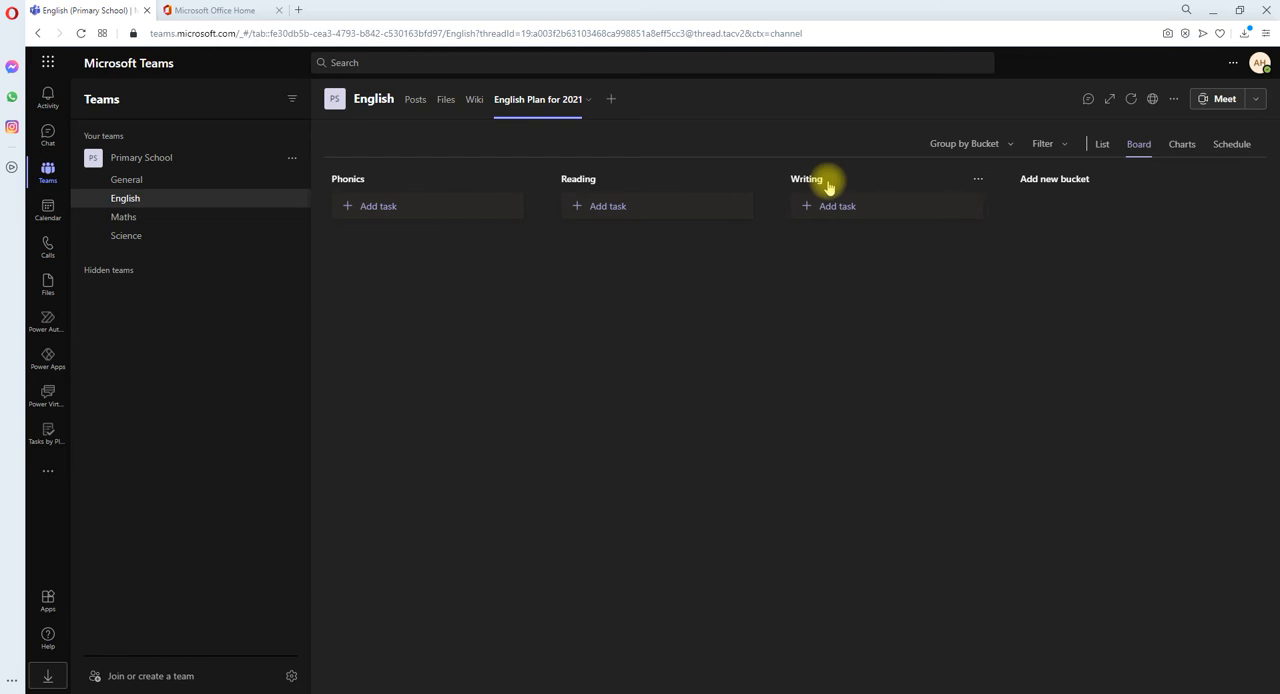
pyautogui.click(1055, 180)
pyautogui.click(868, 320)
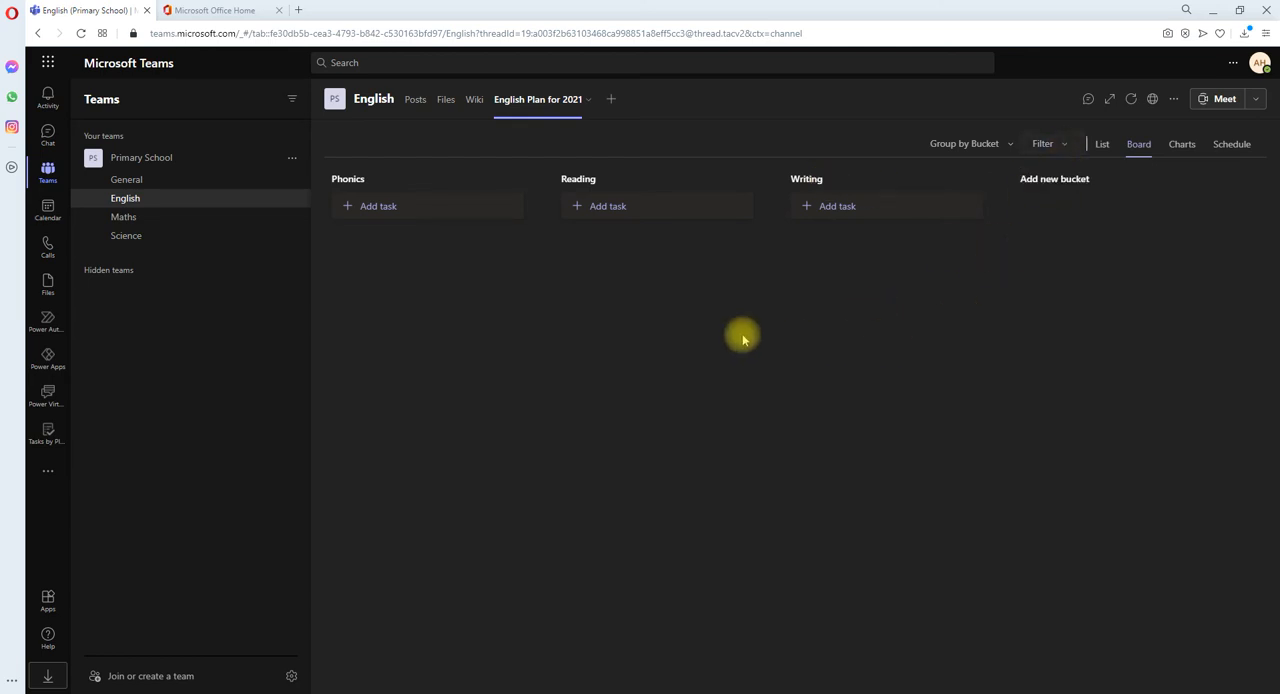
# Step: Add a task named "test" to the Phonics bucket
pyautogui.click(423, 207)
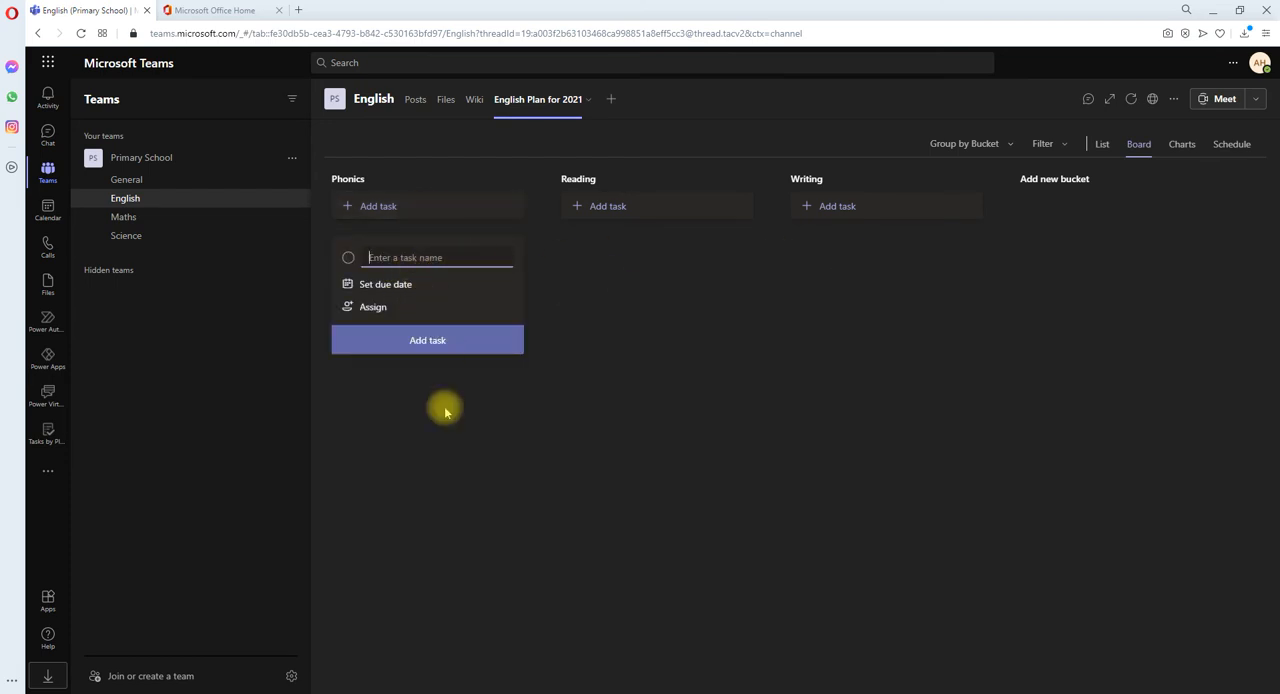
pyautogui.write('test')
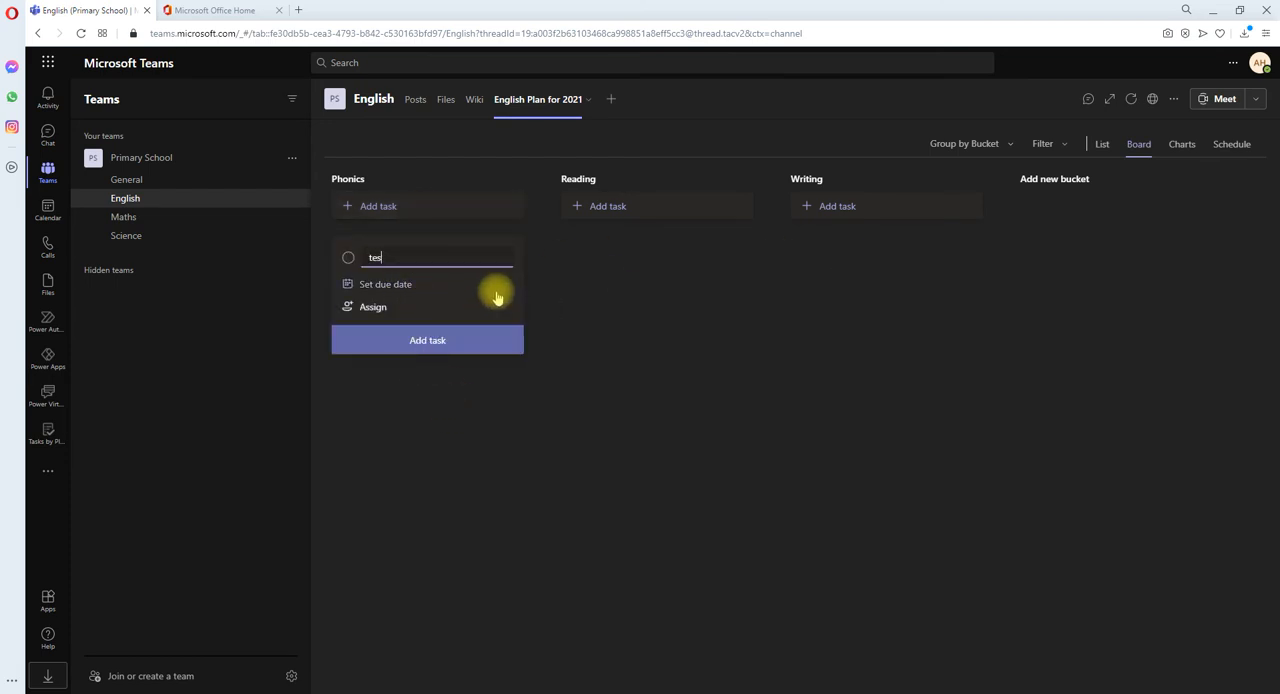
pyautogui.press('Return')
pyautogui.click(497, 485)
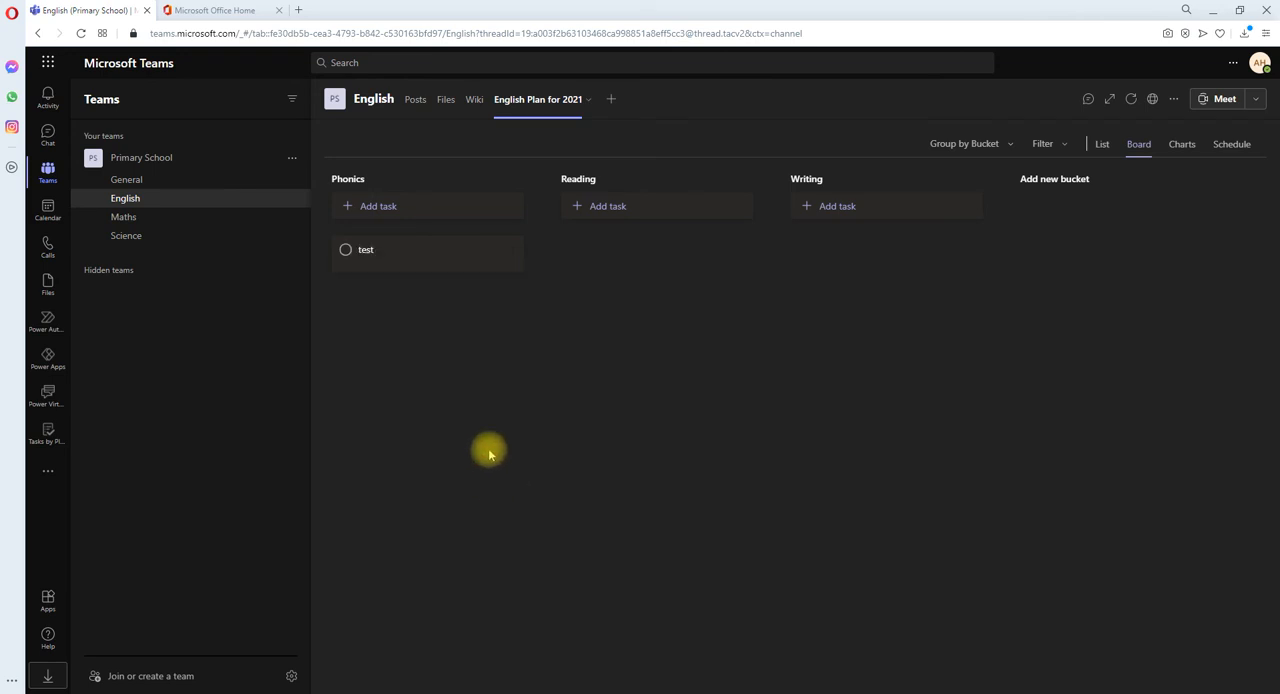
# Step: Add a Tasks by Planner and To Do tab to the Maths channel with a new plan named "Maths Plan 2021"
pyautogui.click(124, 217)
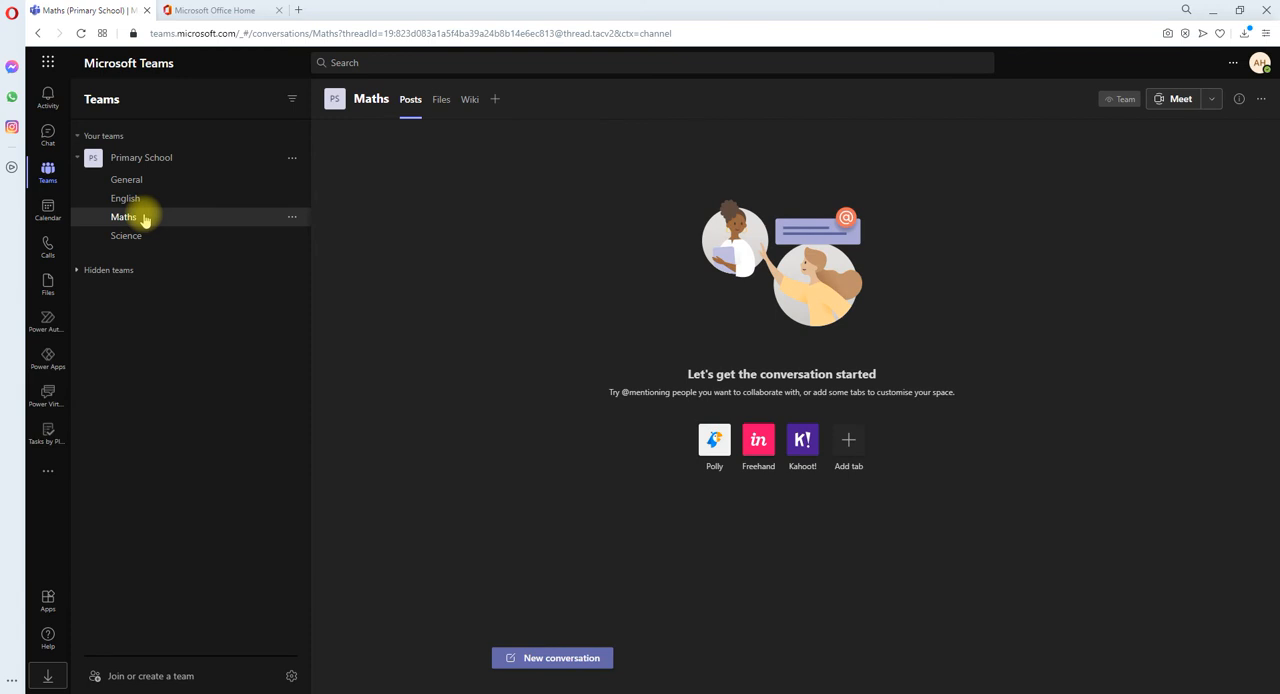
pyautogui.click(497, 99)
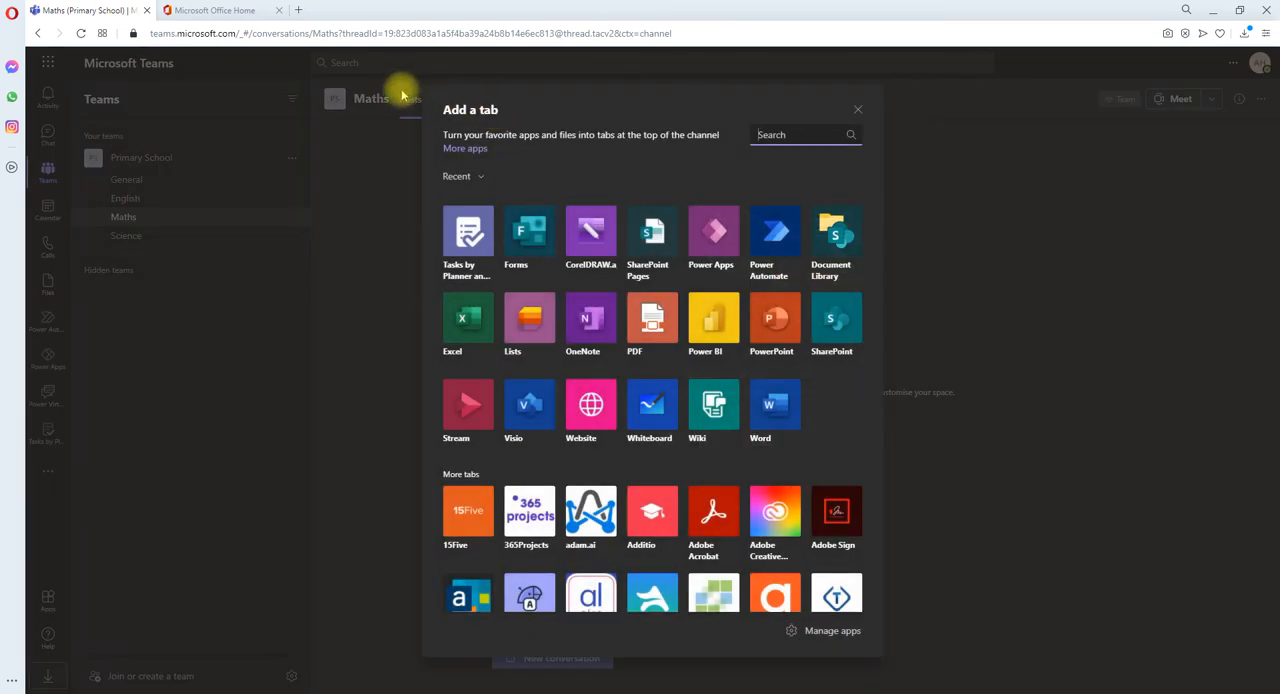
pyautogui.click(467, 232)
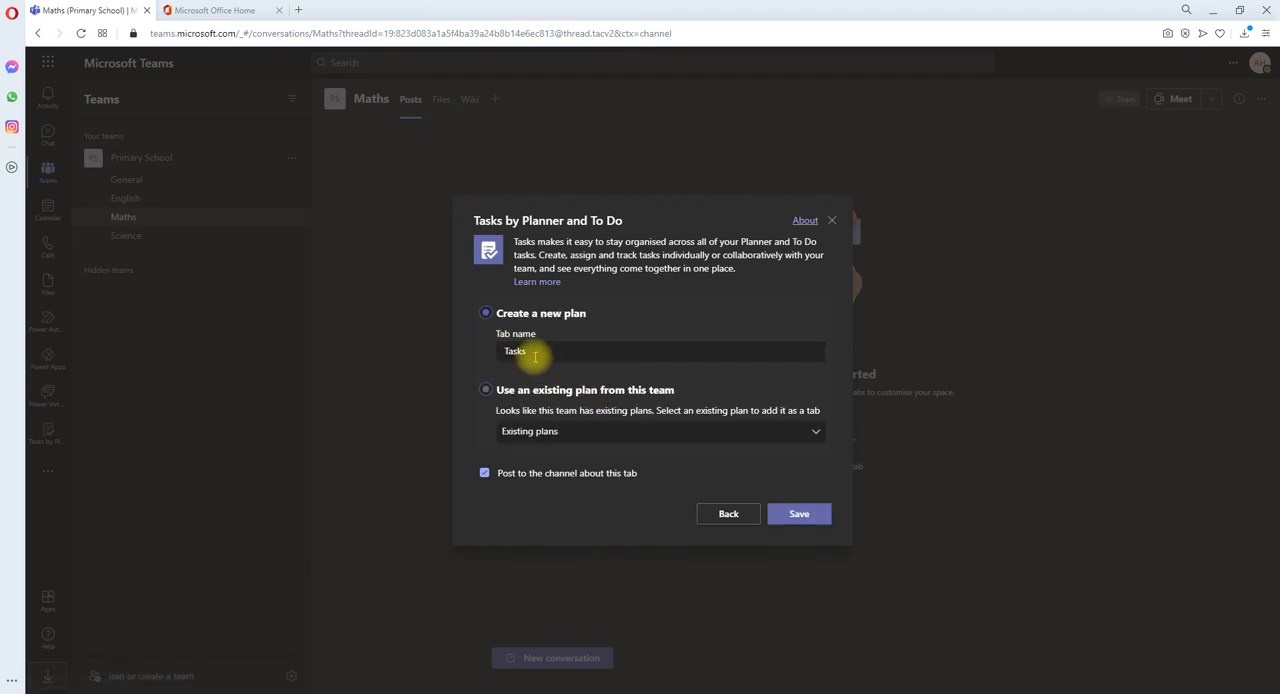
pyautogui.doubleClick(554, 354)
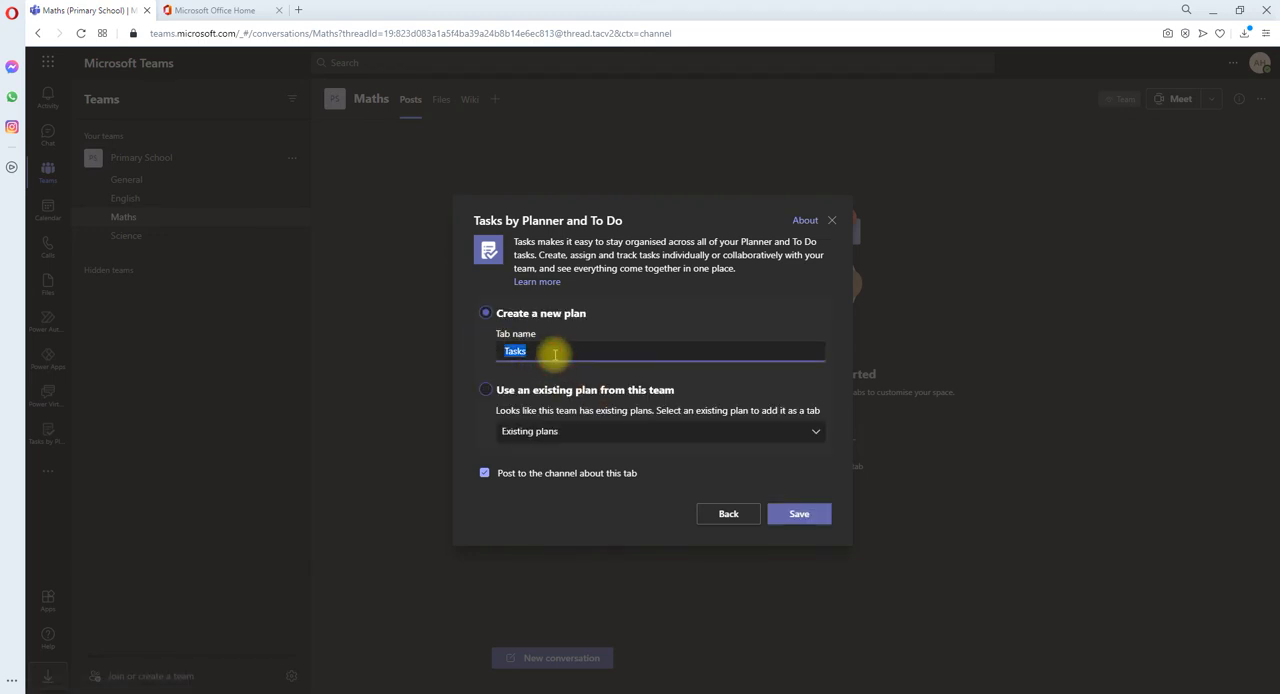
pyautogui.write('Maths Plan 2021')
pyautogui.click(800, 514)
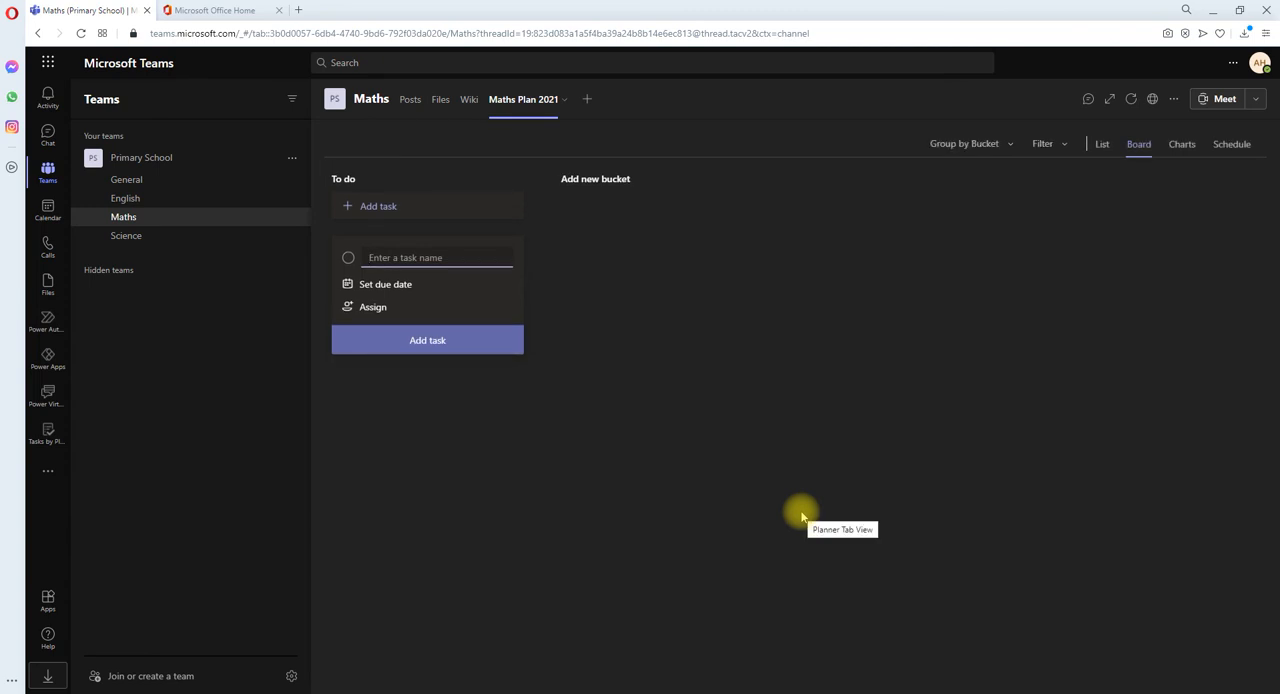
pyautogui.click(565, 457)
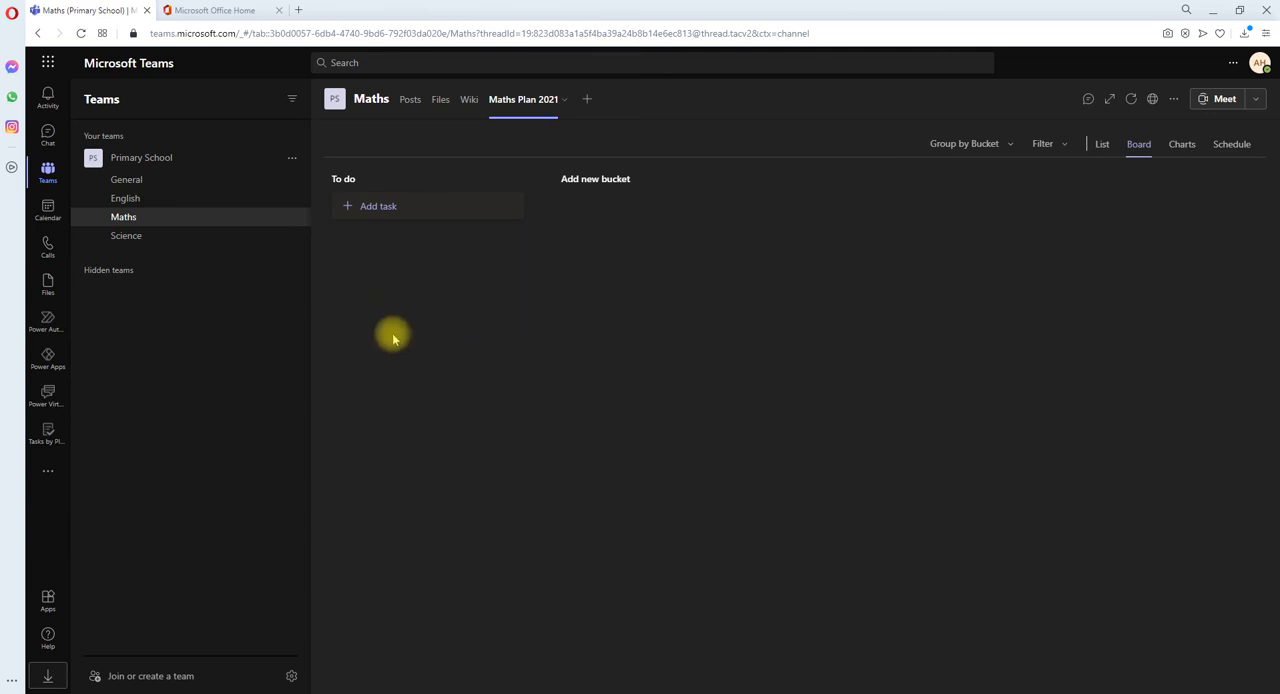
# Step: Create a standard channel named Admin in the Primary School team
pyautogui.click(127, 184)
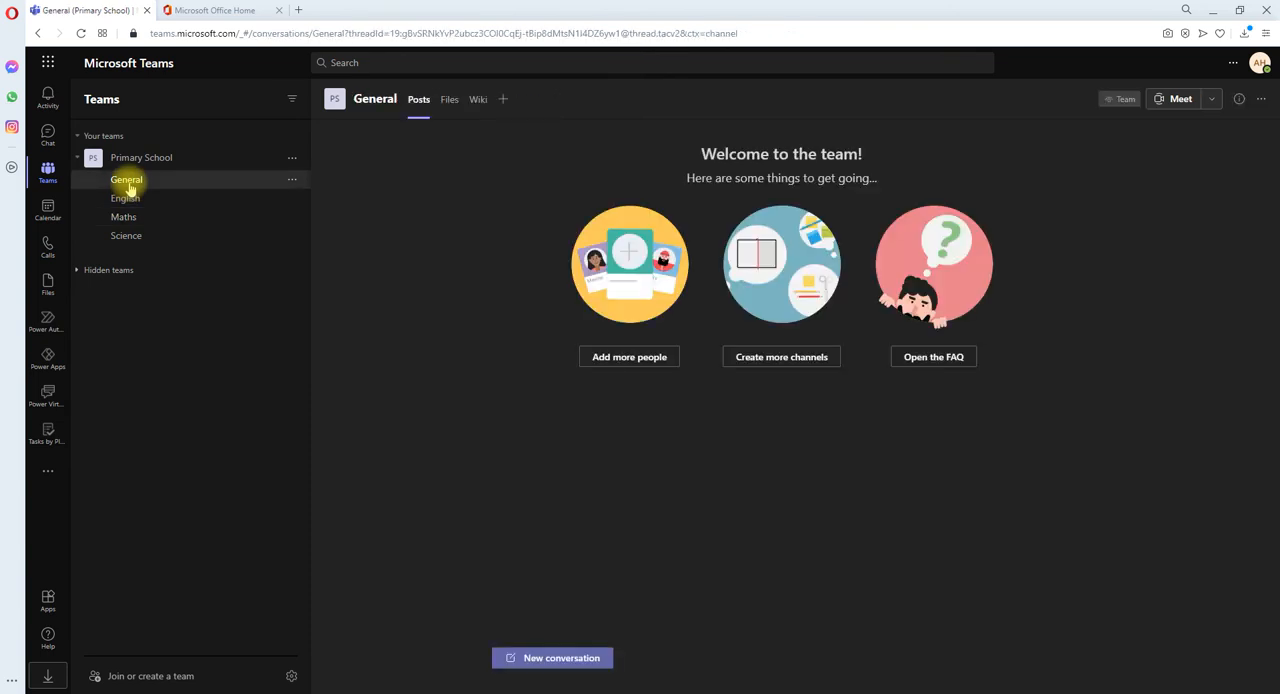
pyautogui.click(292, 157)
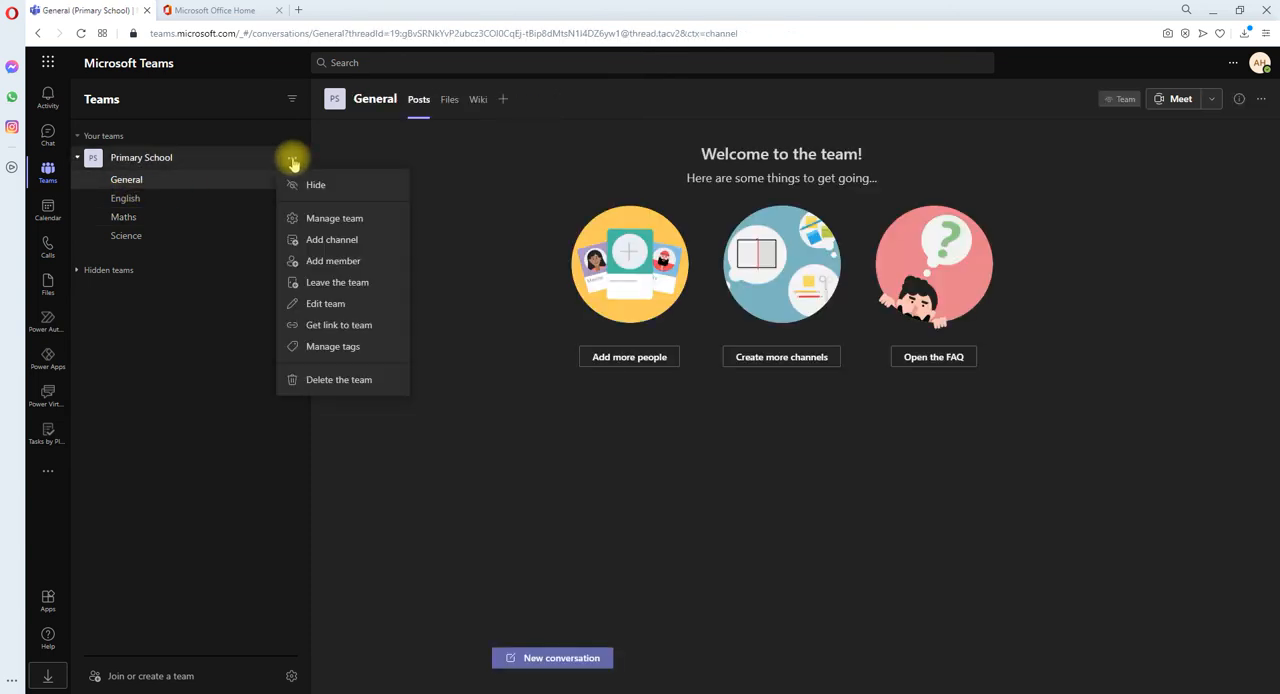
pyautogui.click(320, 241)
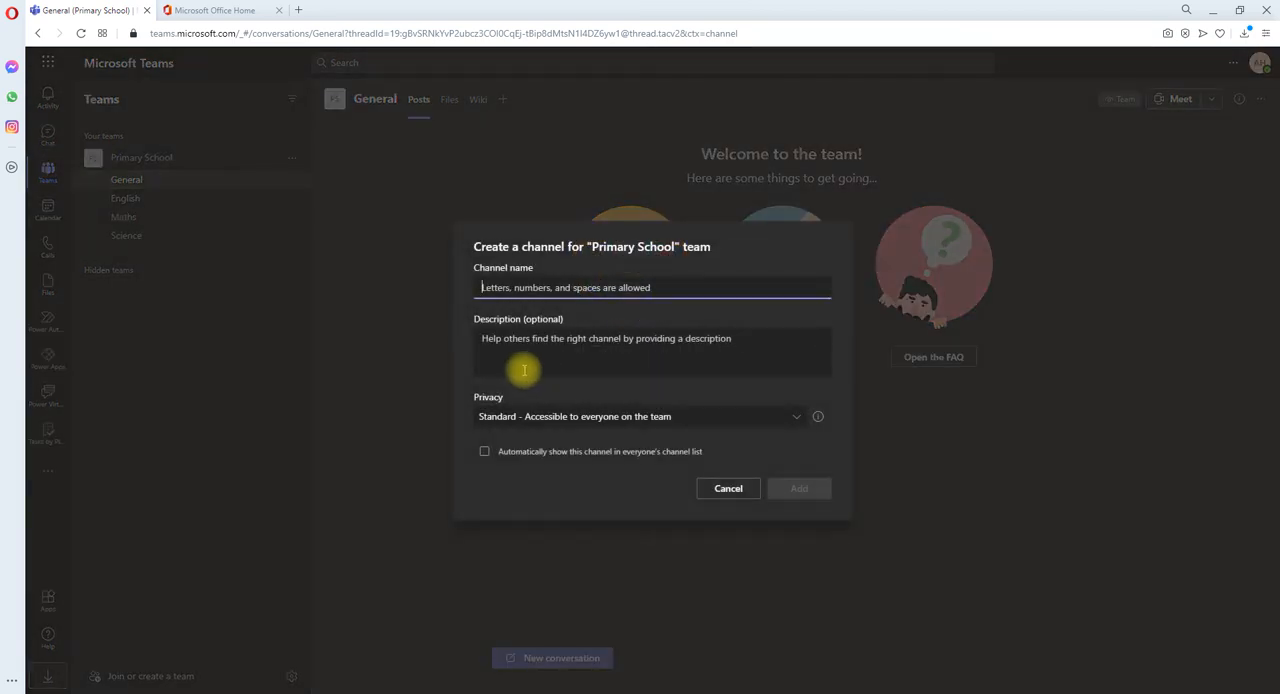
pyautogui.write('Admin')
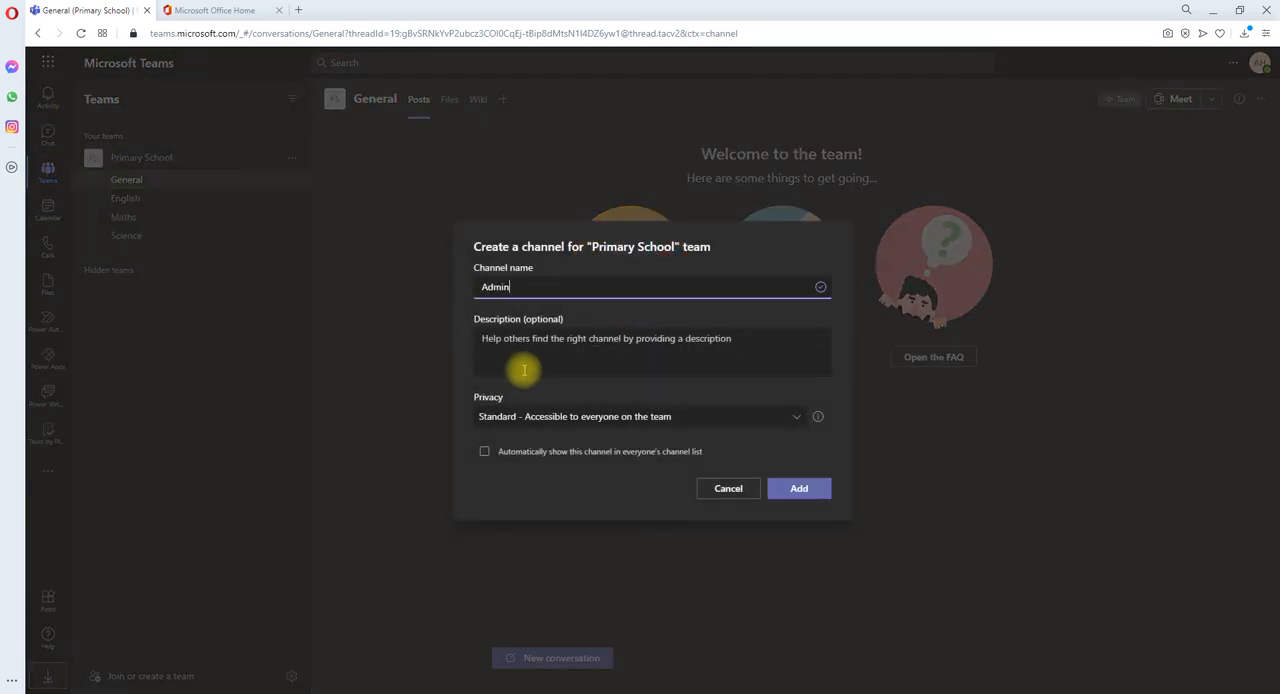
pyautogui.click(800, 488)
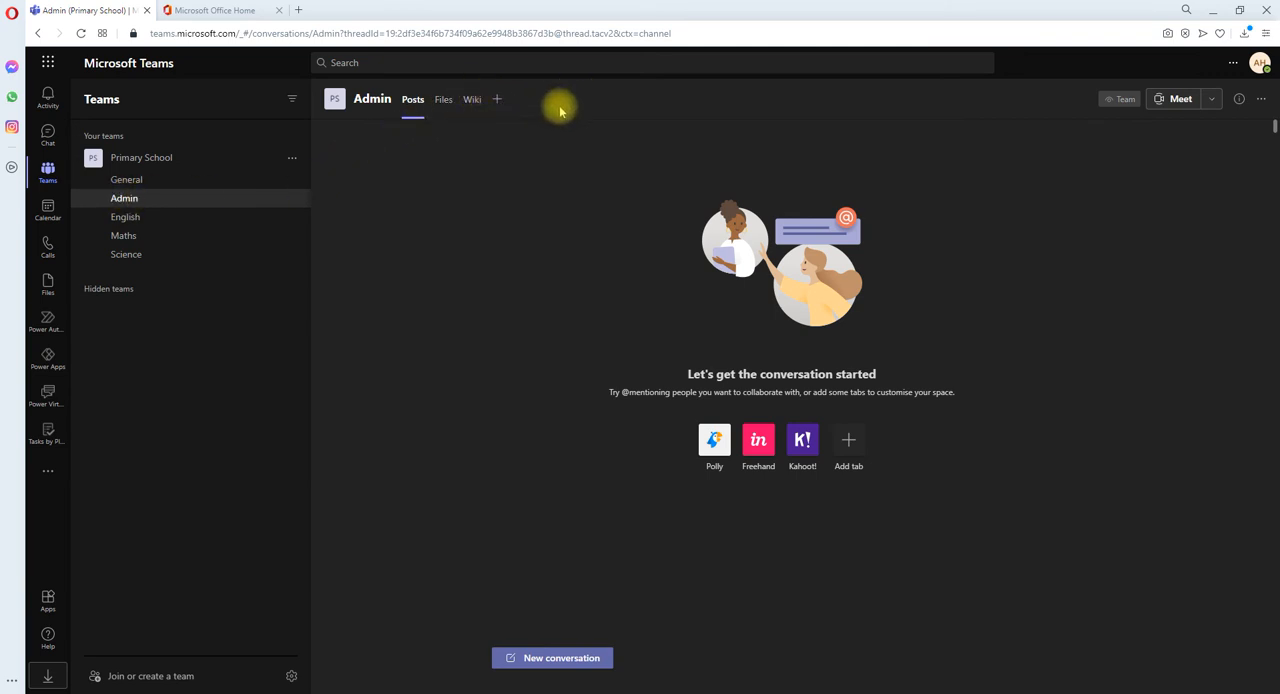
# Step: Add the existing English Plan for 2021 to the Admin channel as a Tasks by Planner tab, without posting about it
pyautogui.click(498, 101)
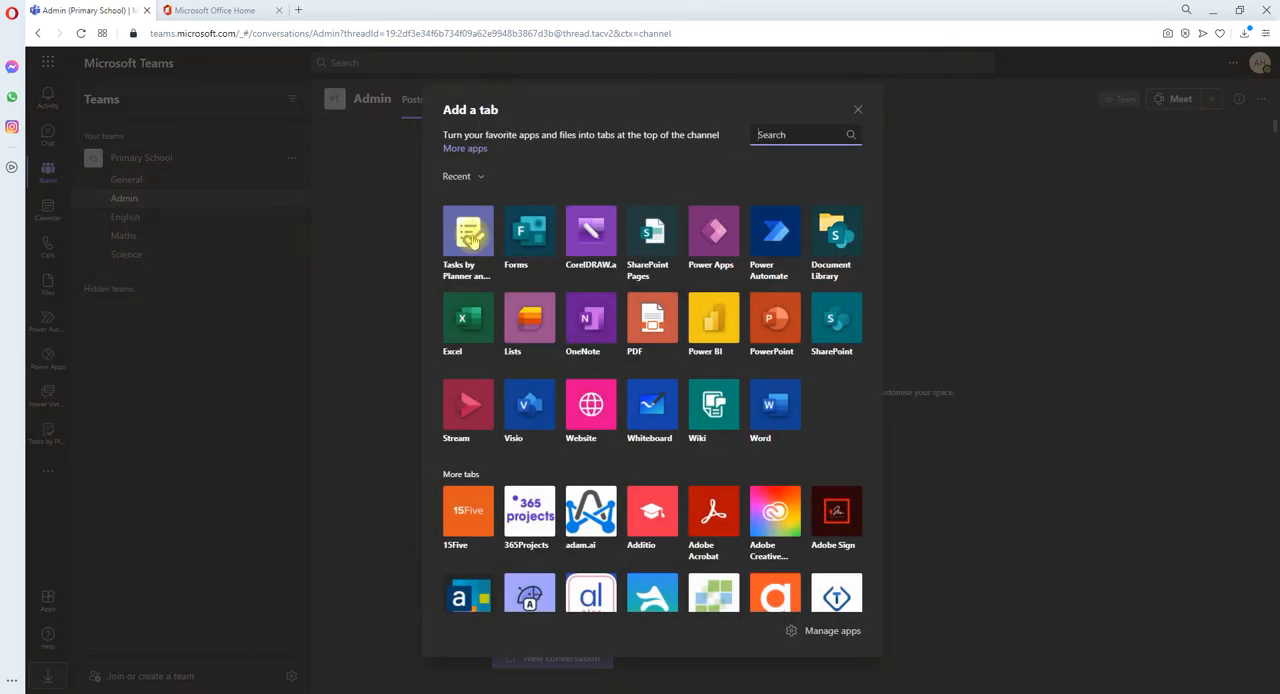
pyautogui.click(466, 240)
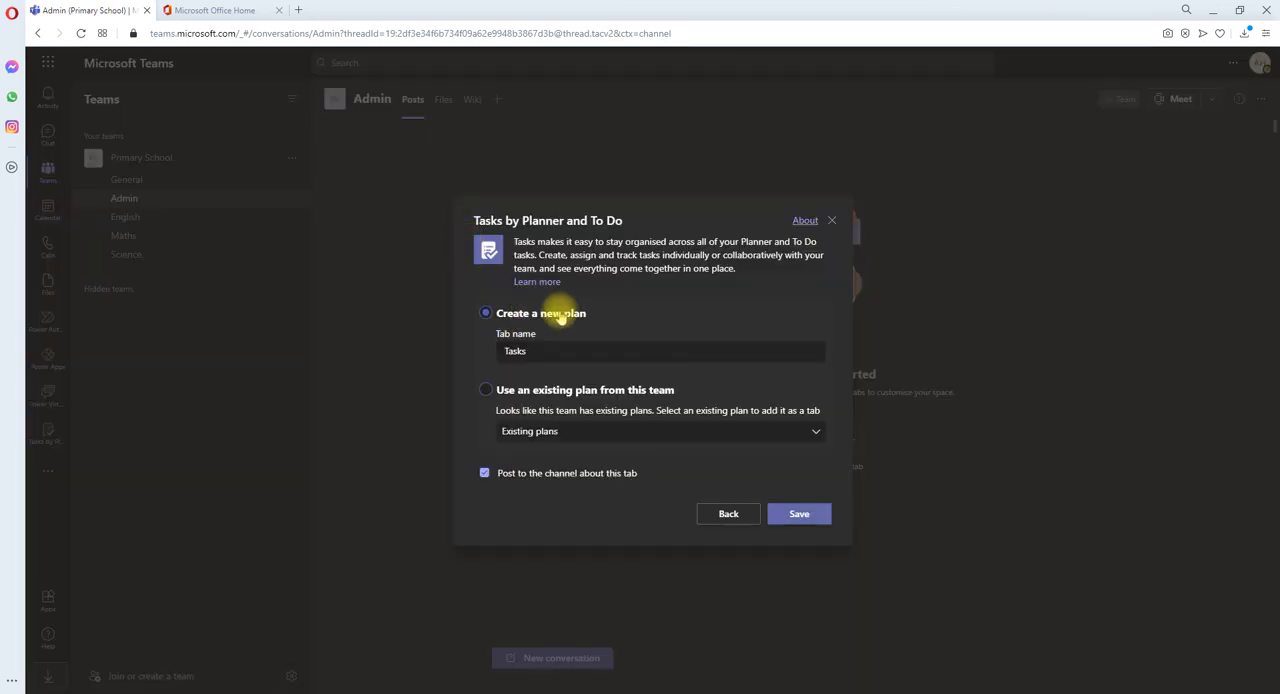
pyautogui.click(488, 391)
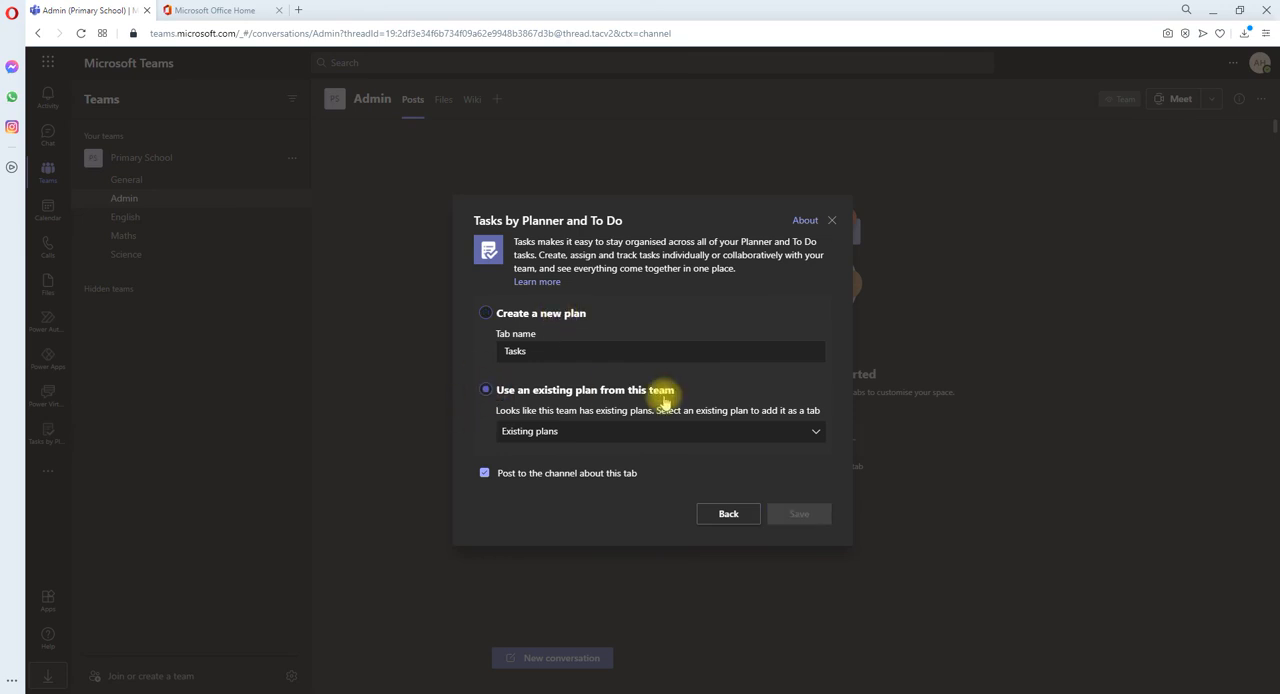
pyautogui.click(813, 436)
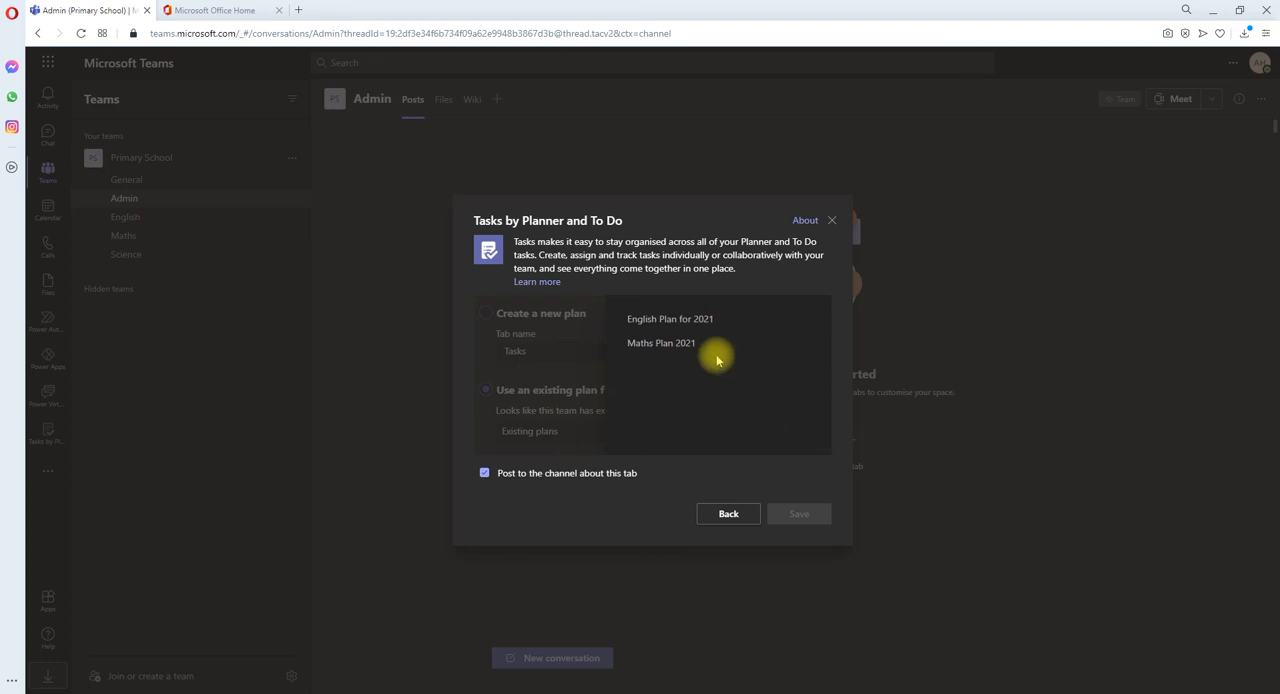
pyautogui.click(674, 321)
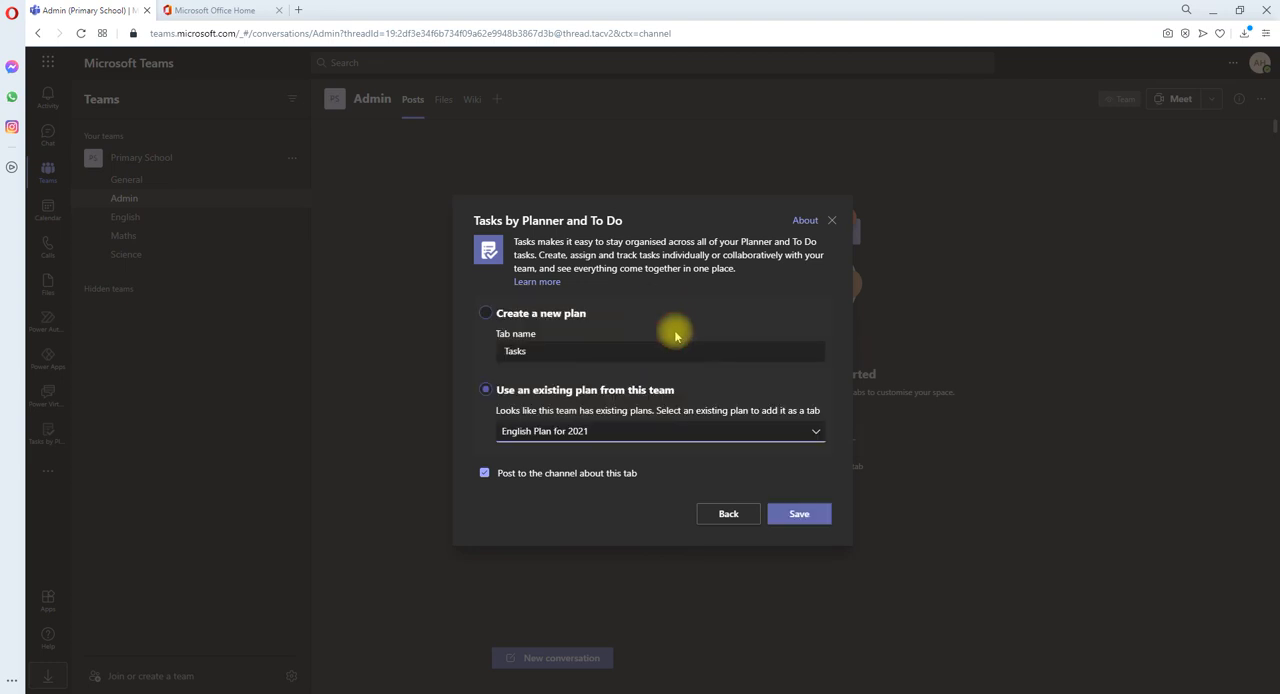
pyautogui.click(505, 477)
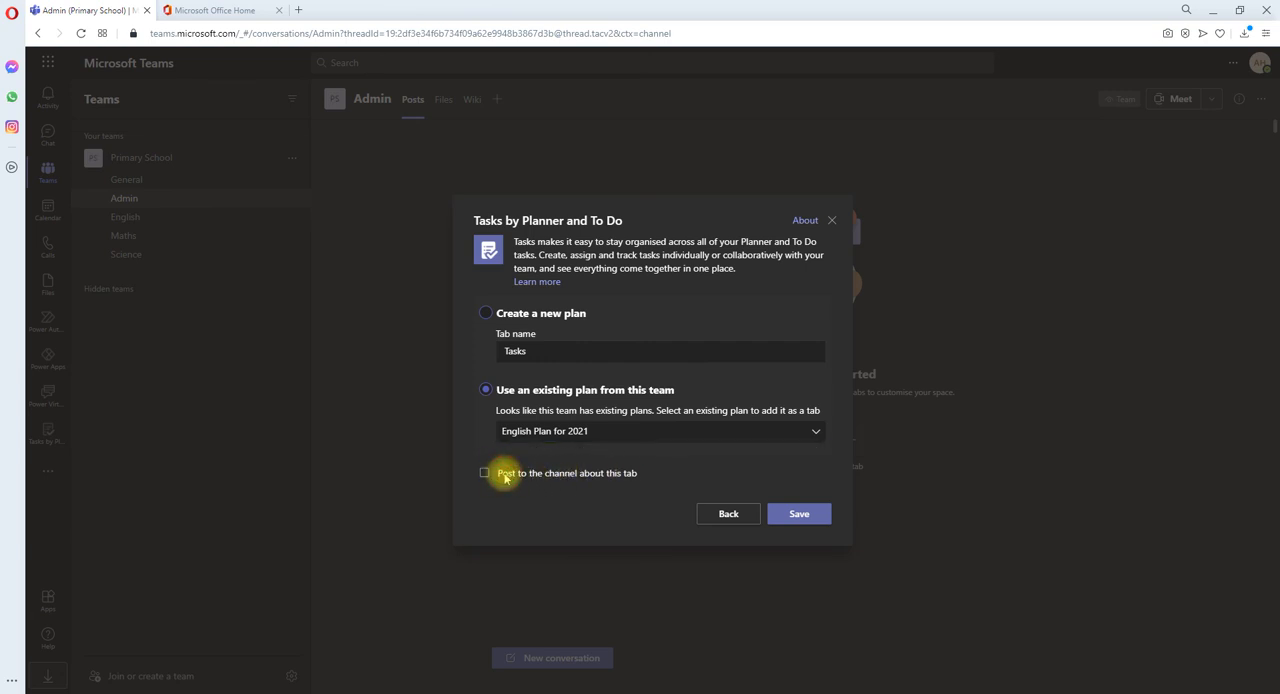
pyautogui.click(799, 515)
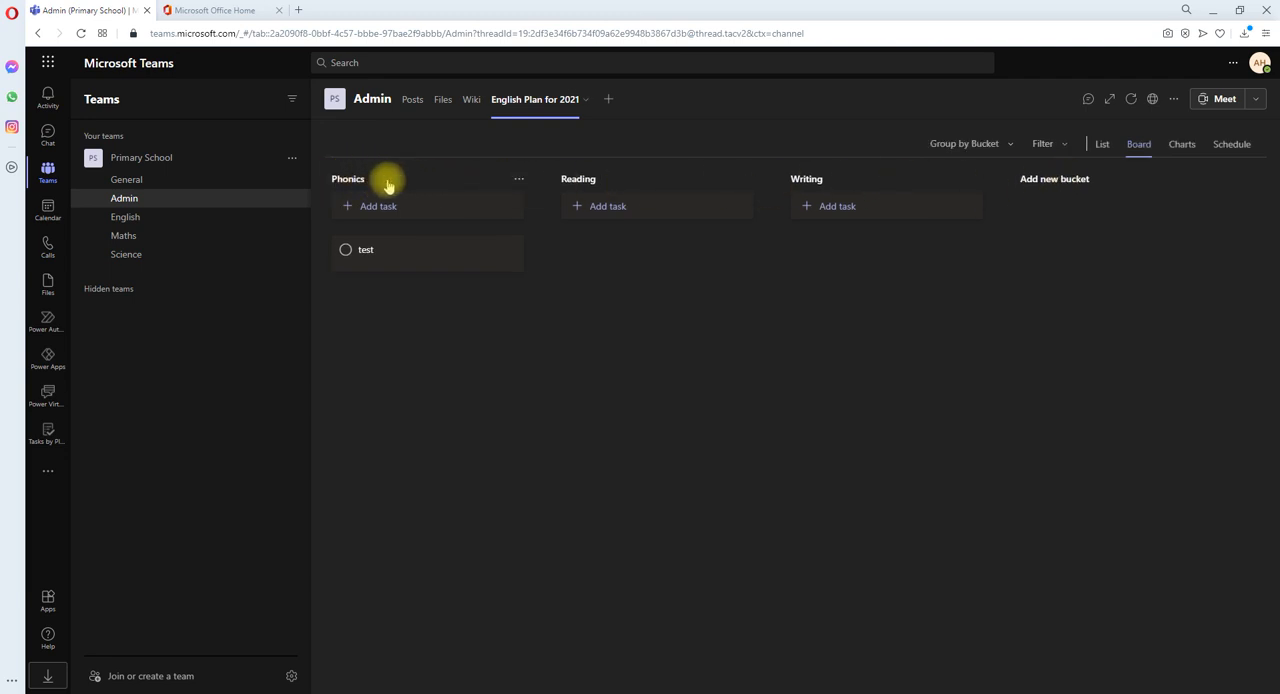
# Step: Add the existing Maths Plan 2021 to the Admin channel as another Planner tab without a post, and switch back to the English plan
pyautogui.click(606, 102)
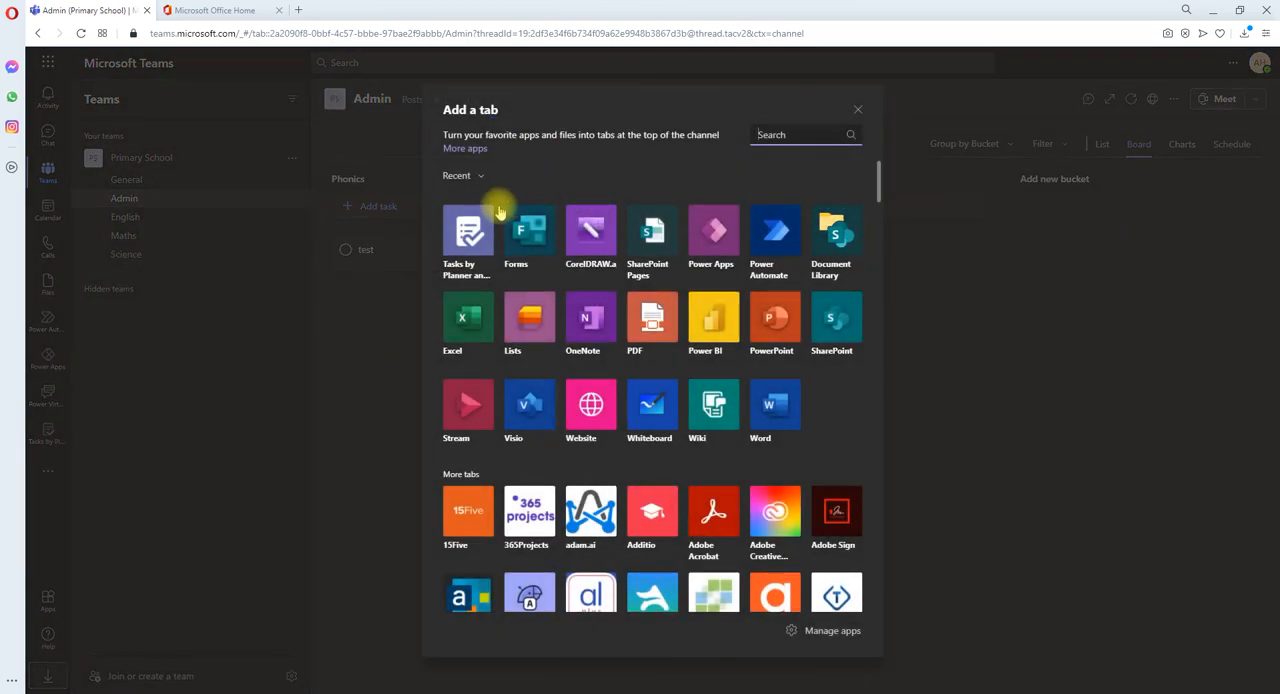
pyautogui.click(468, 249)
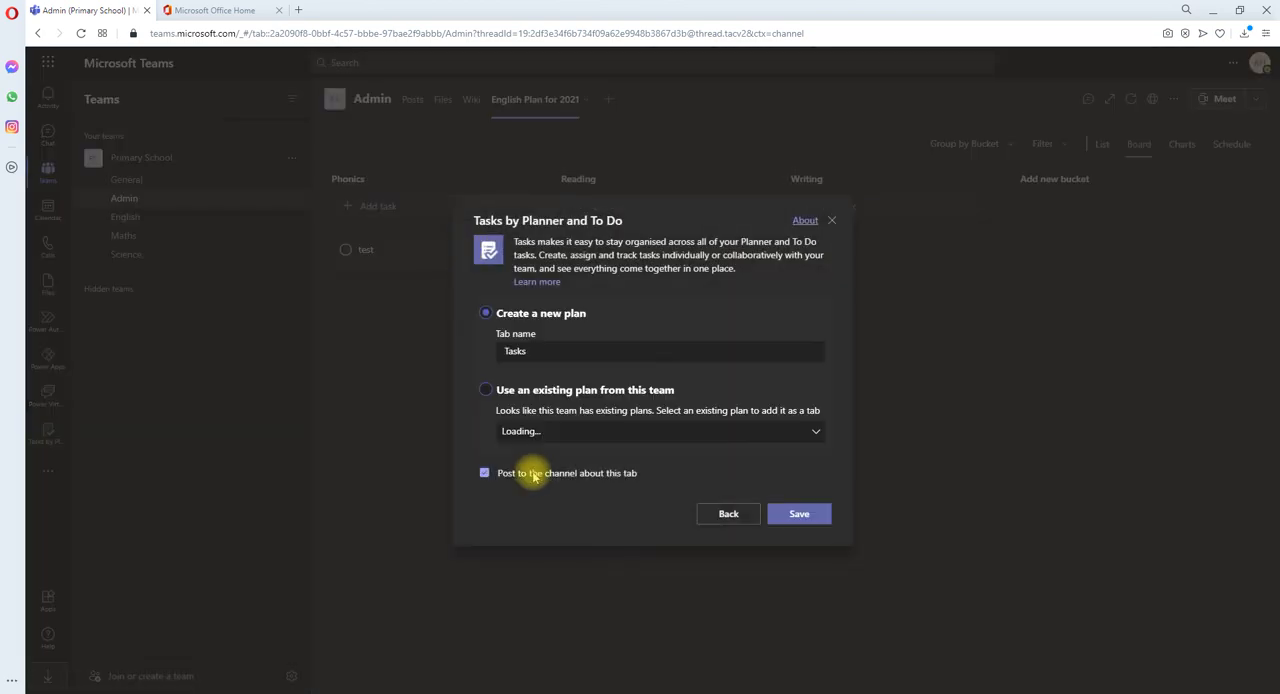
pyautogui.click(542, 392)
pyautogui.click(815, 434)
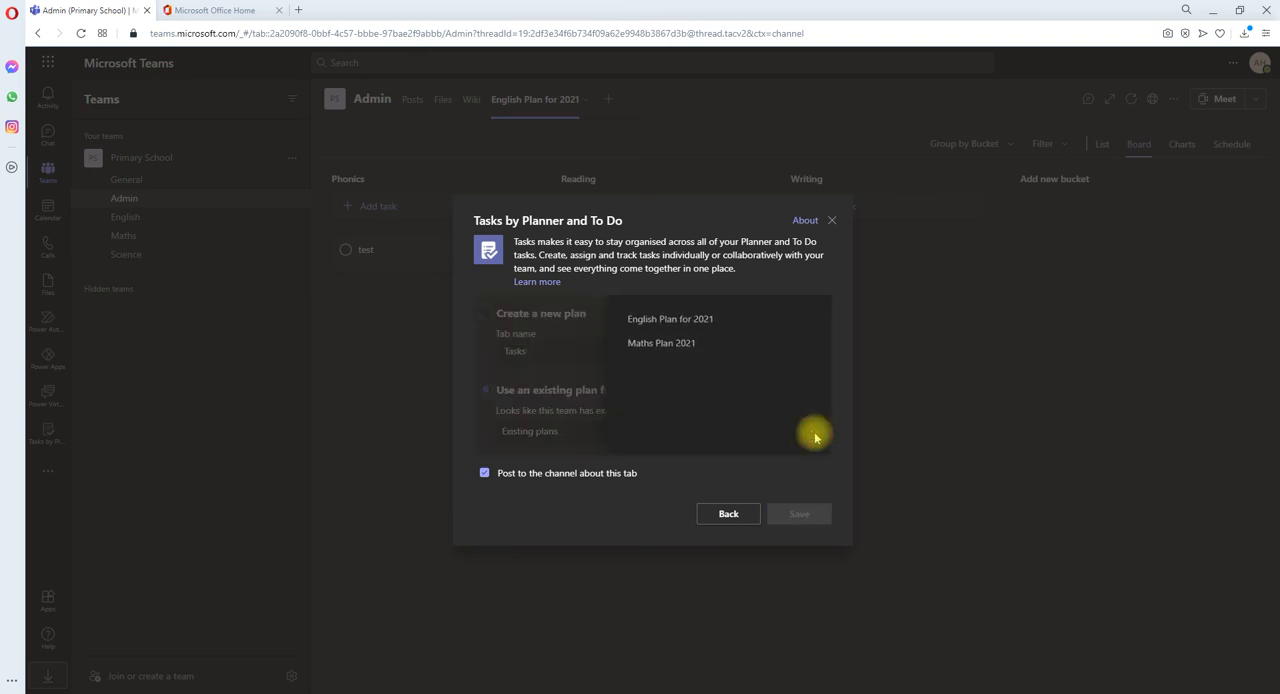
pyautogui.click(668, 343)
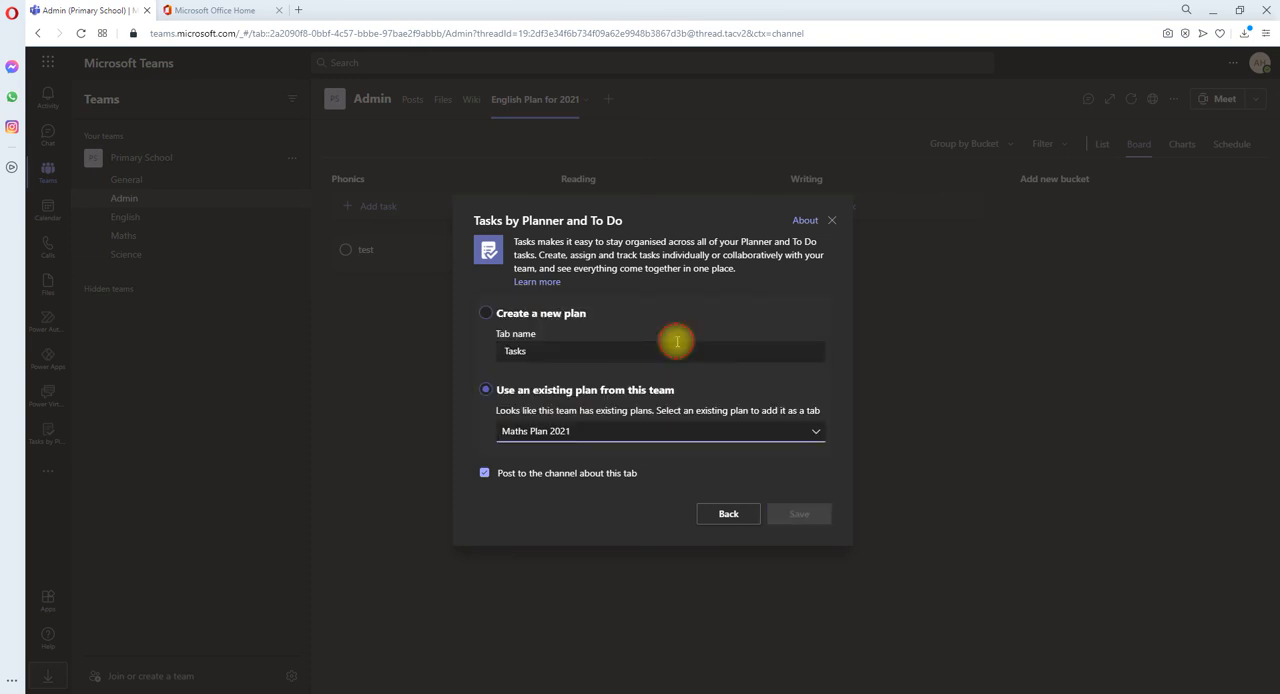
pyautogui.click(484, 473)
pyautogui.click(799, 517)
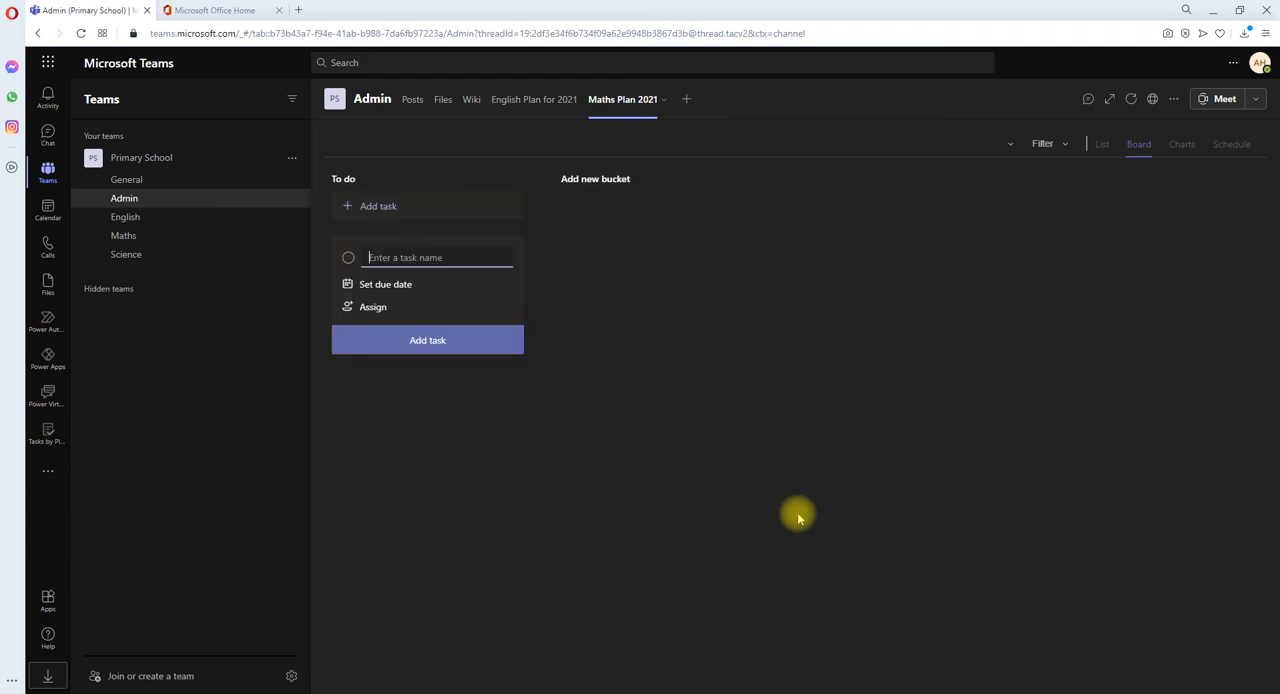
pyautogui.click(555, 102)
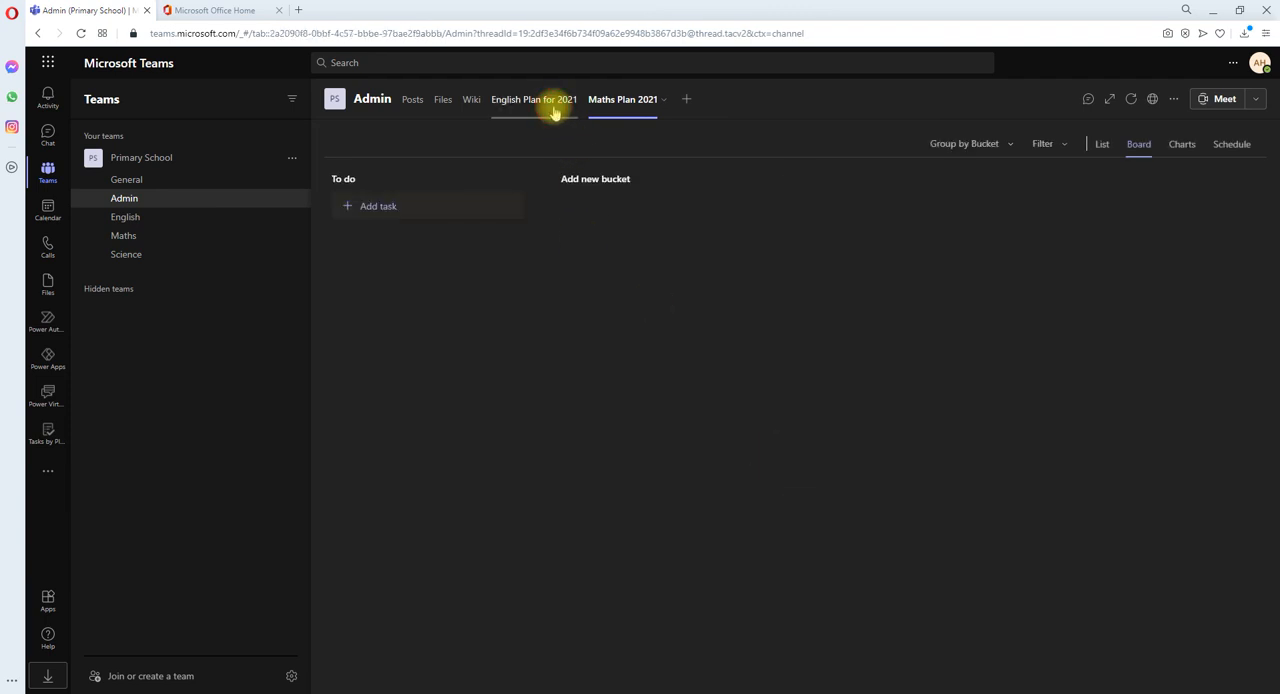